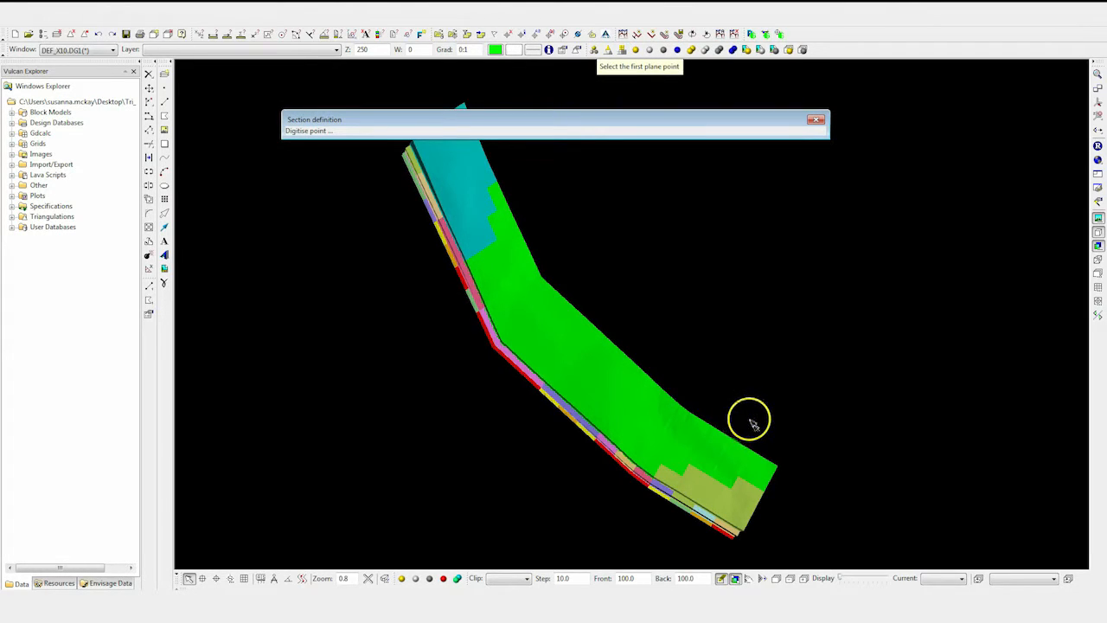
pyautogui.click(749, 422)
pyautogui.click(765, 517)
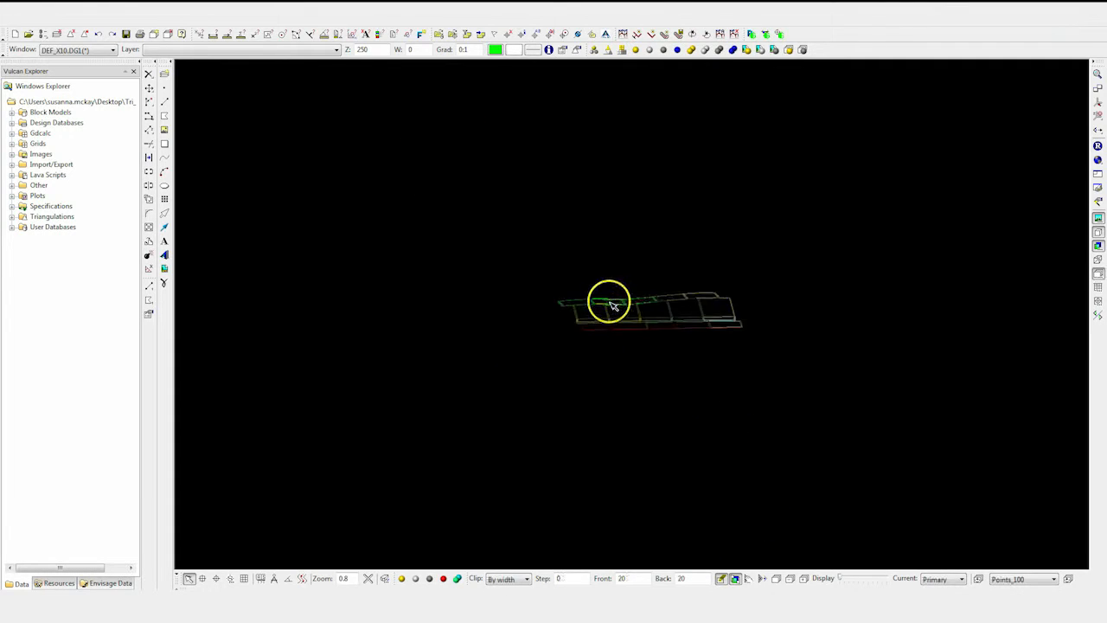
pyautogui.click(1068, 578)
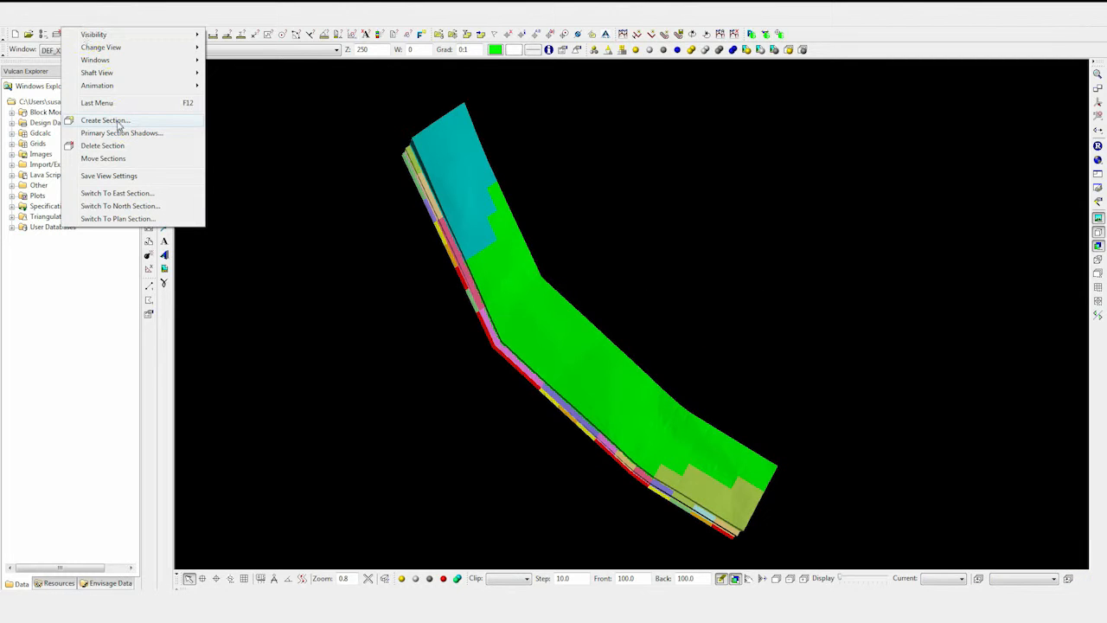
# - Open Create Section with its automatic section specification and bring up the section definition for DEF_demo_Section_definition.spec
pyautogui.click(118, 123)
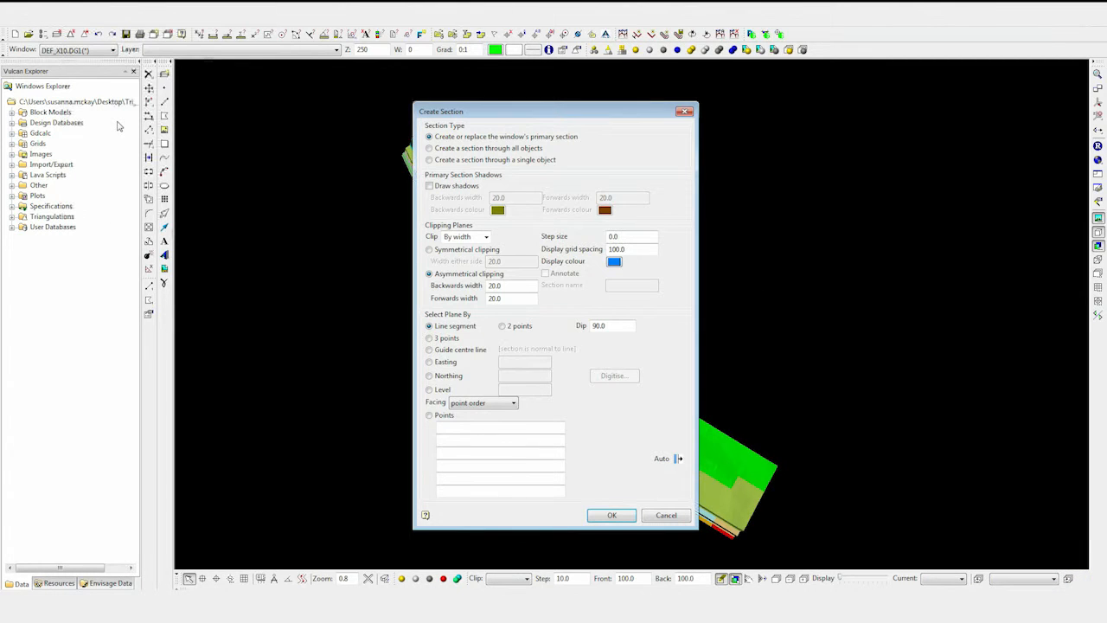
pyautogui.click(678, 460)
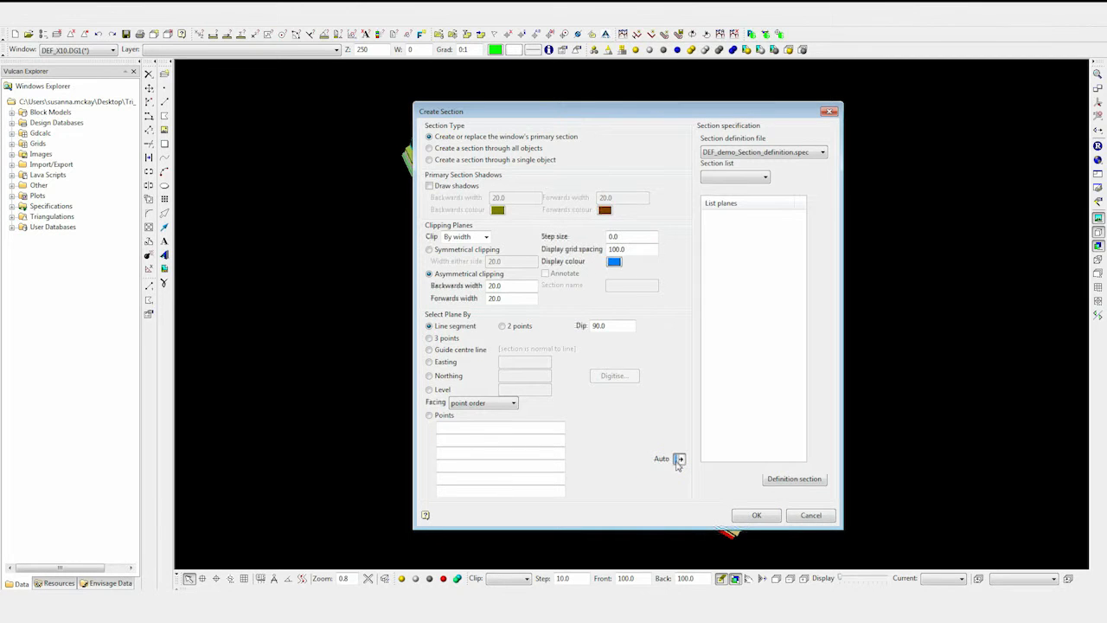
pyautogui.click(760, 181)
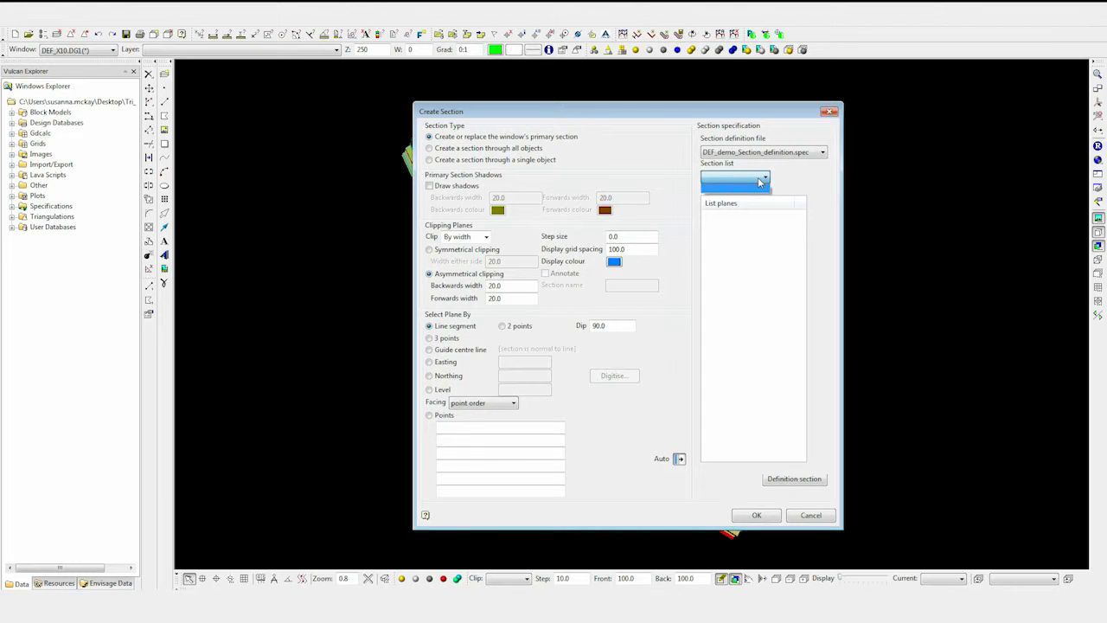
pyautogui.click(760, 181)
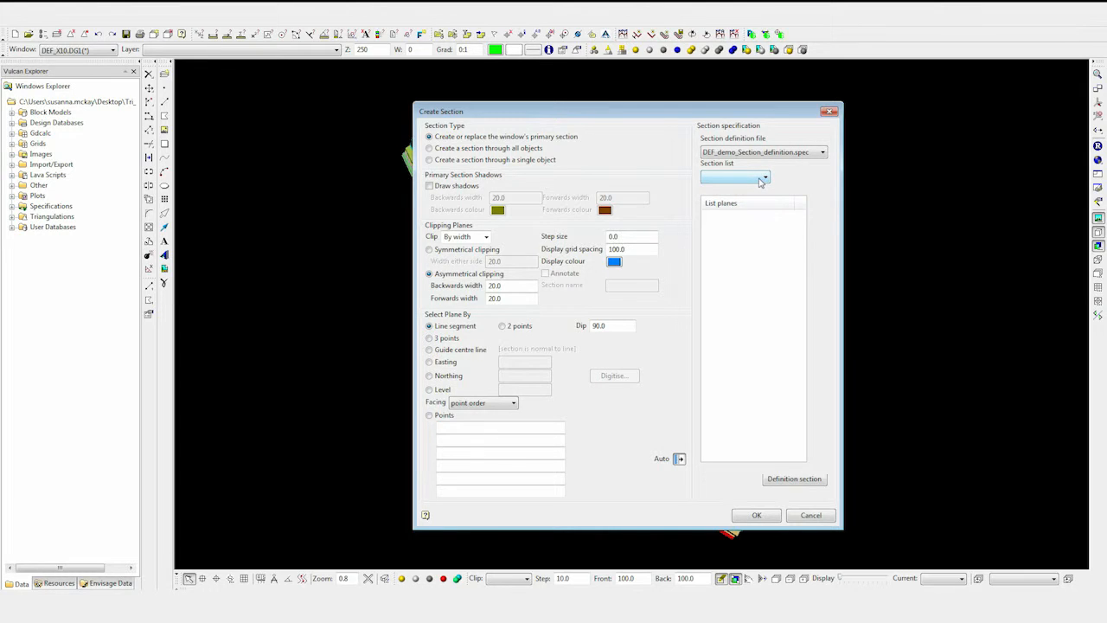
pyautogui.click(792, 480)
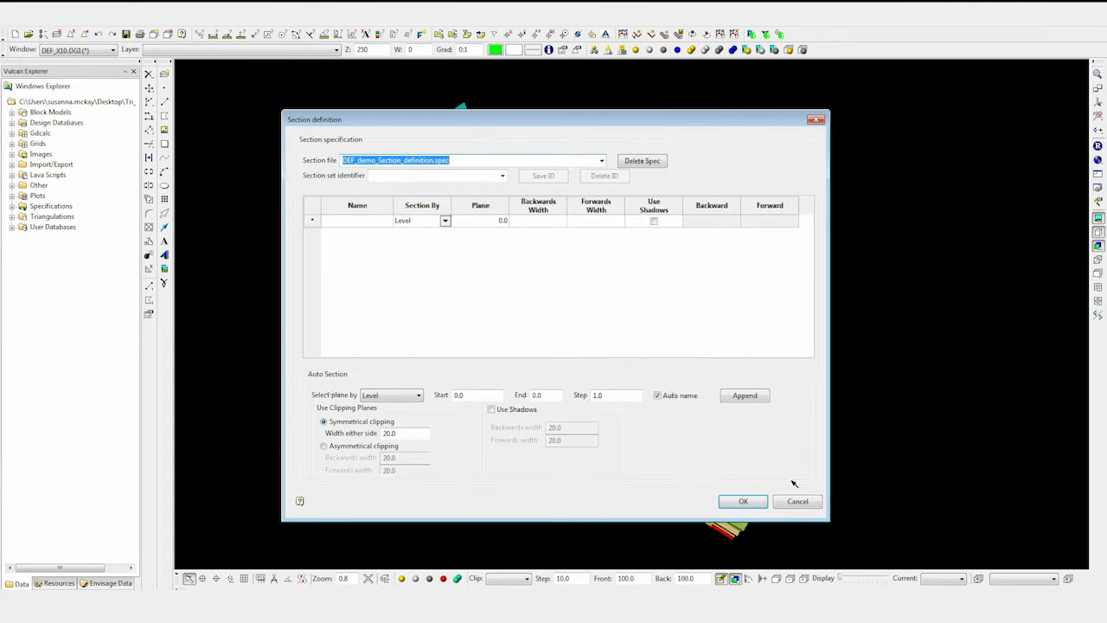
# - Name the section set northing and have its planes selected by Northing
pyautogui.click(452, 175)
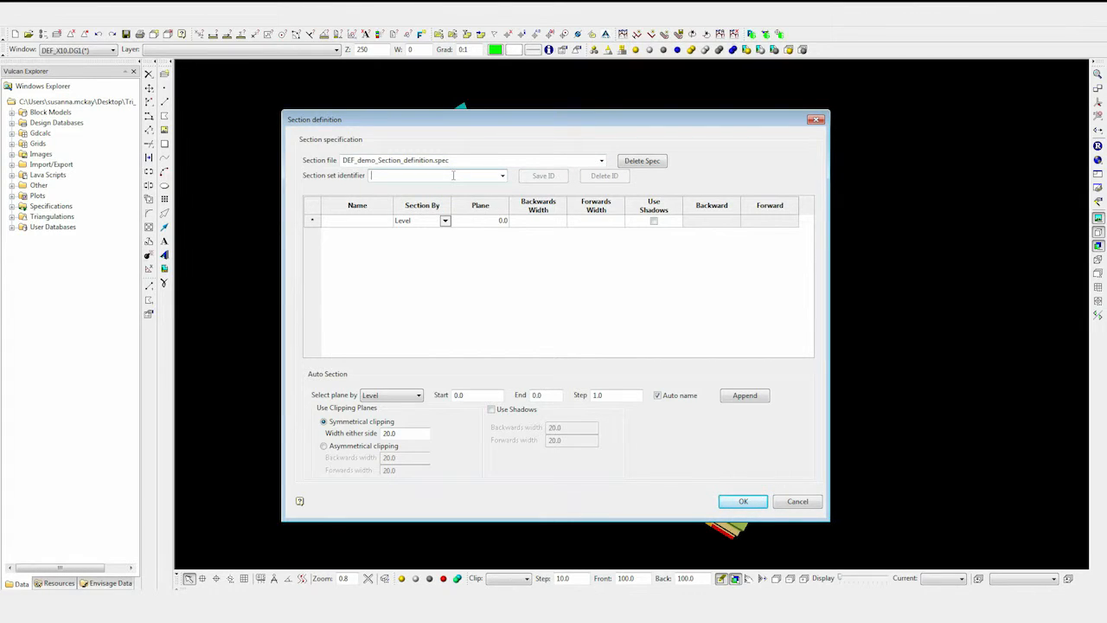
pyautogui.write('northing')
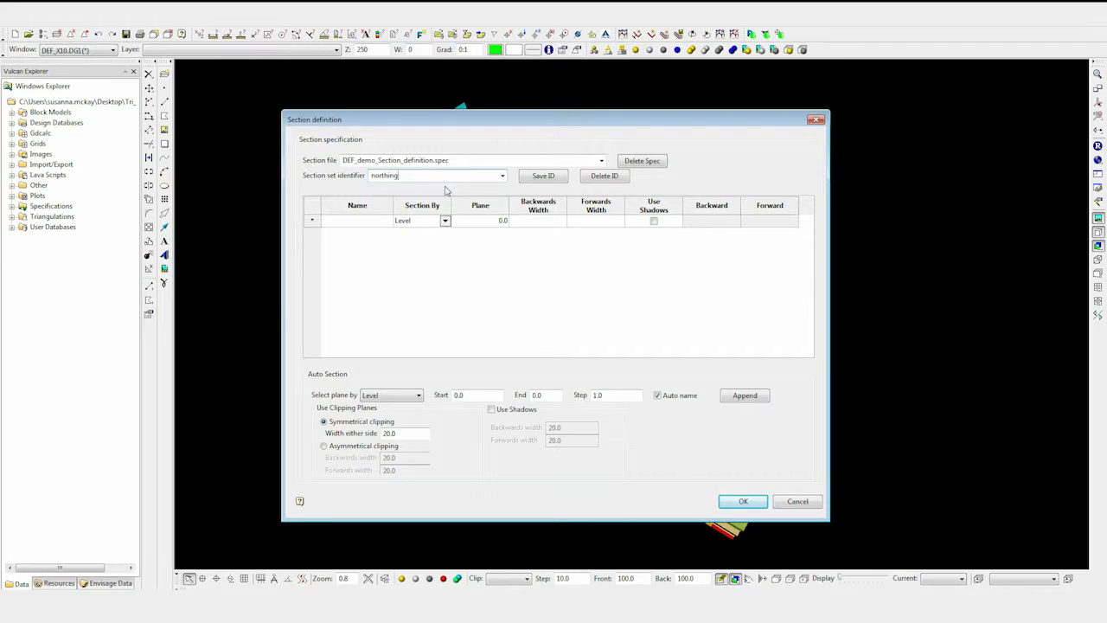
pyautogui.click(418, 395)
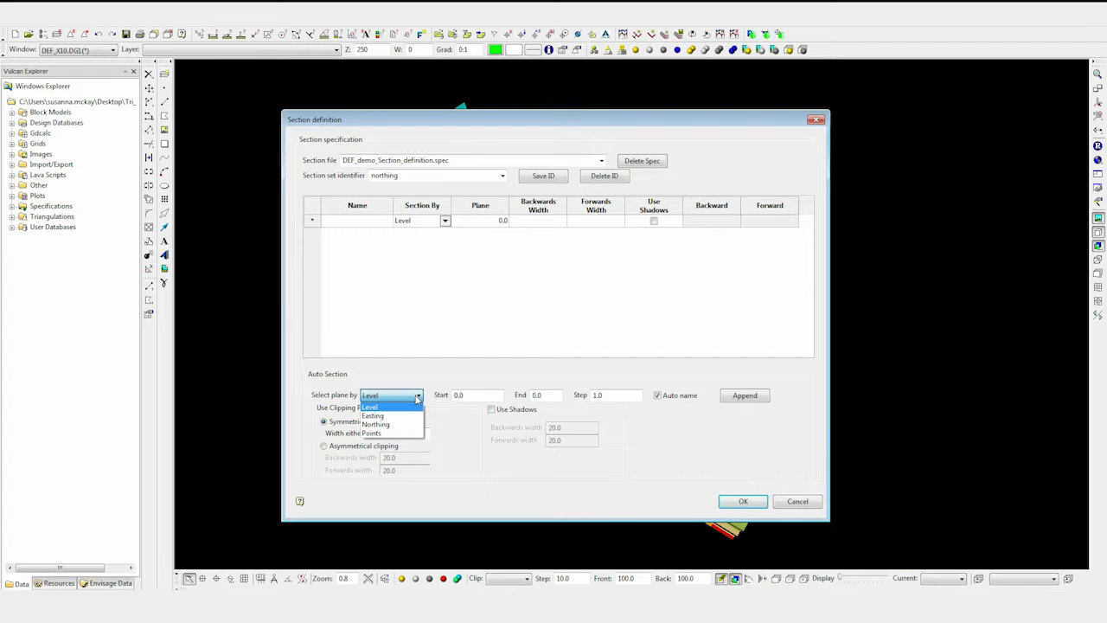
pyautogui.click(407, 427)
pyautogui.click(402, 435)
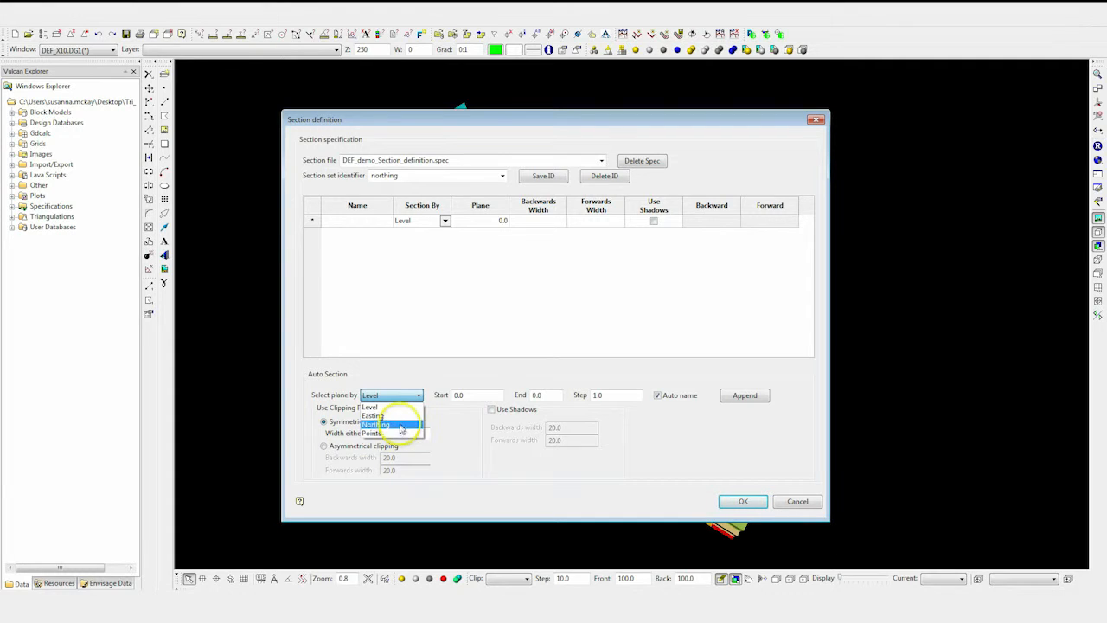
pyautogui.click(401, 426)
# - Append automatically named northing sections from 286500 to 287500 at a step of 100
pyautogui.doubleClick(457, 395)
pyautogui.write('286500')
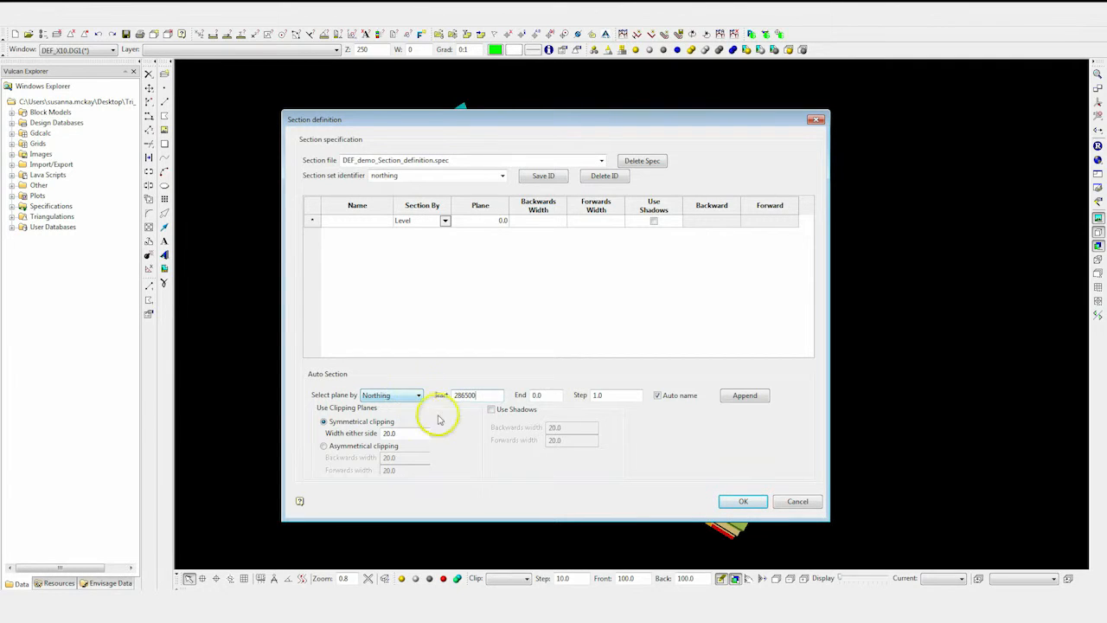
pyautogui.doubleClick(546, 396)
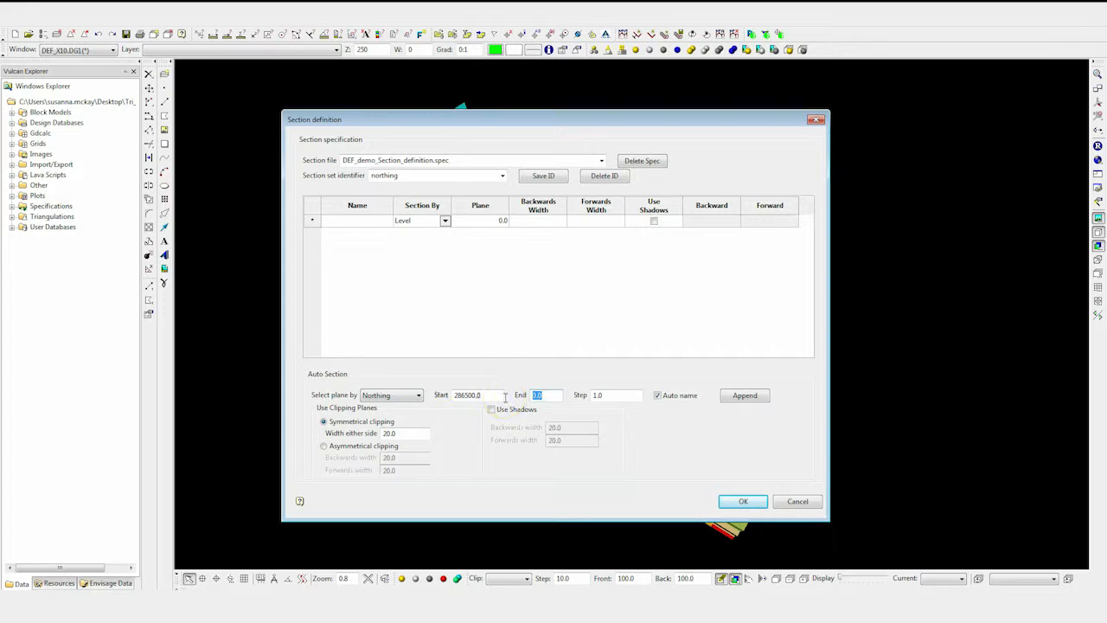
pyautogui.write('287500')
pyautogui.doubleClick(628, 398)
pyautogui.write('100')
pyautogui.click(749, 397)
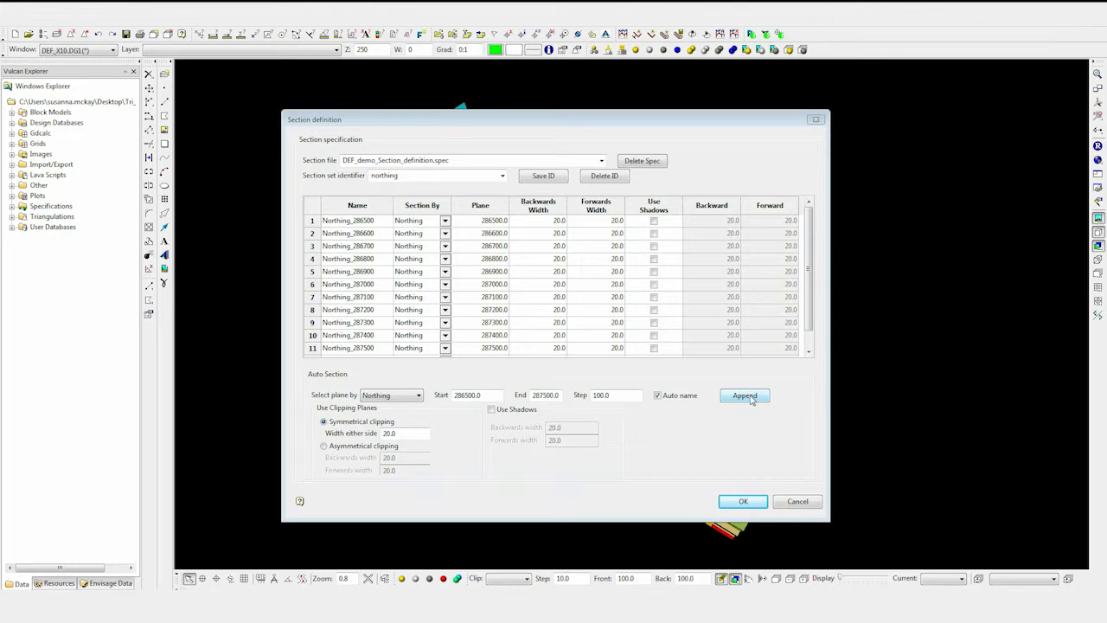
# - Start another section set named non_orthogonal and have its planes selected by Points
pyautogui.click(477, 171)
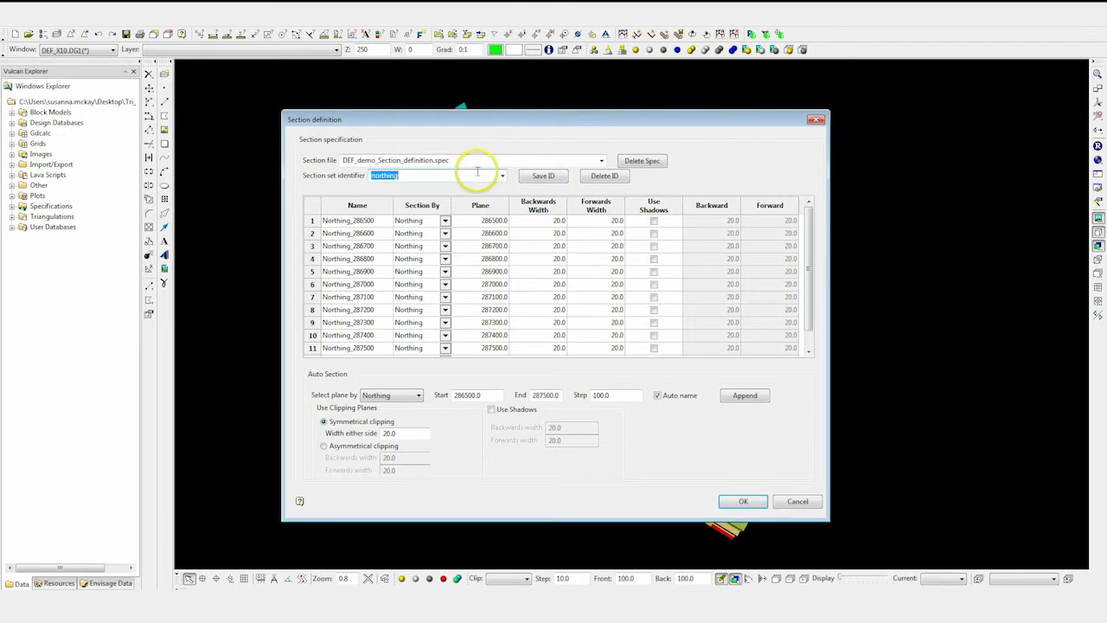
pyautogui.write('nsm_or')
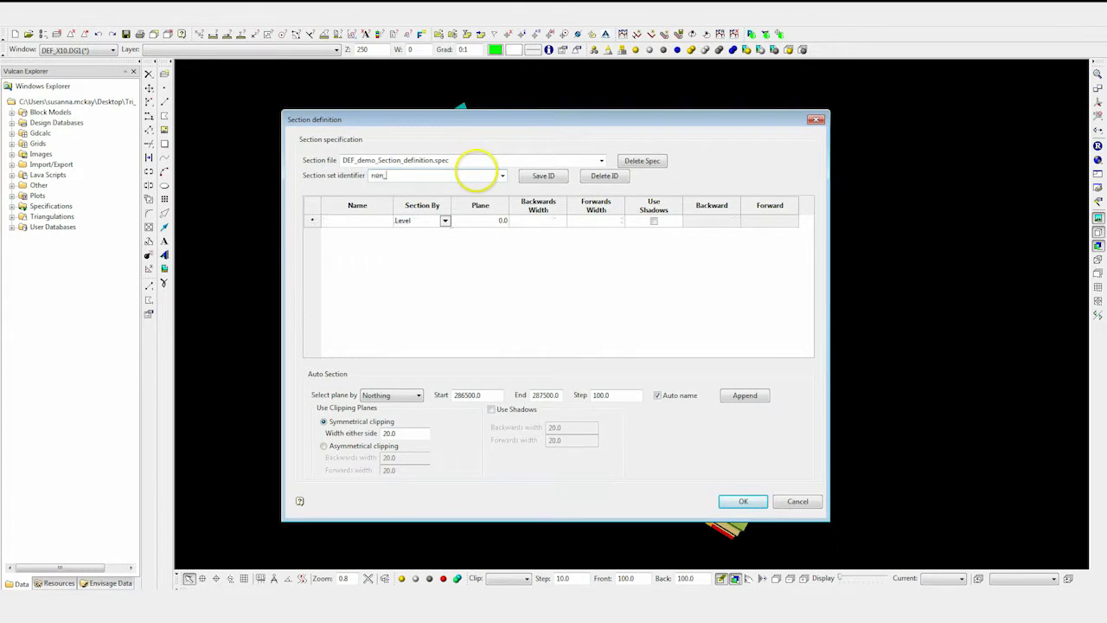
pyautogui.write('thogonal')
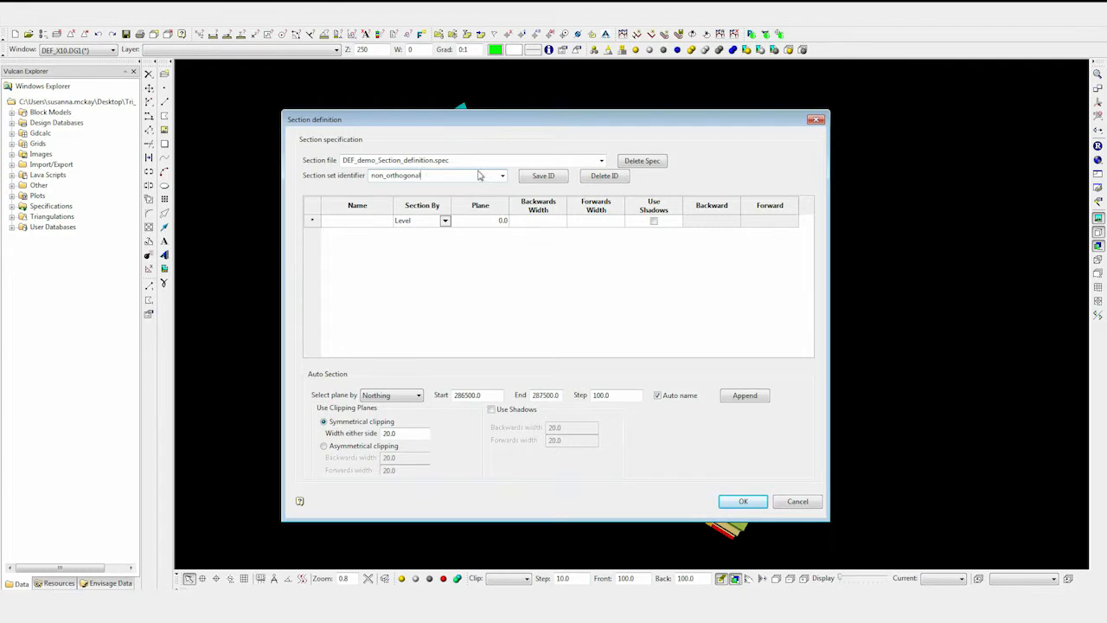
pyautogui.click(394, 396)
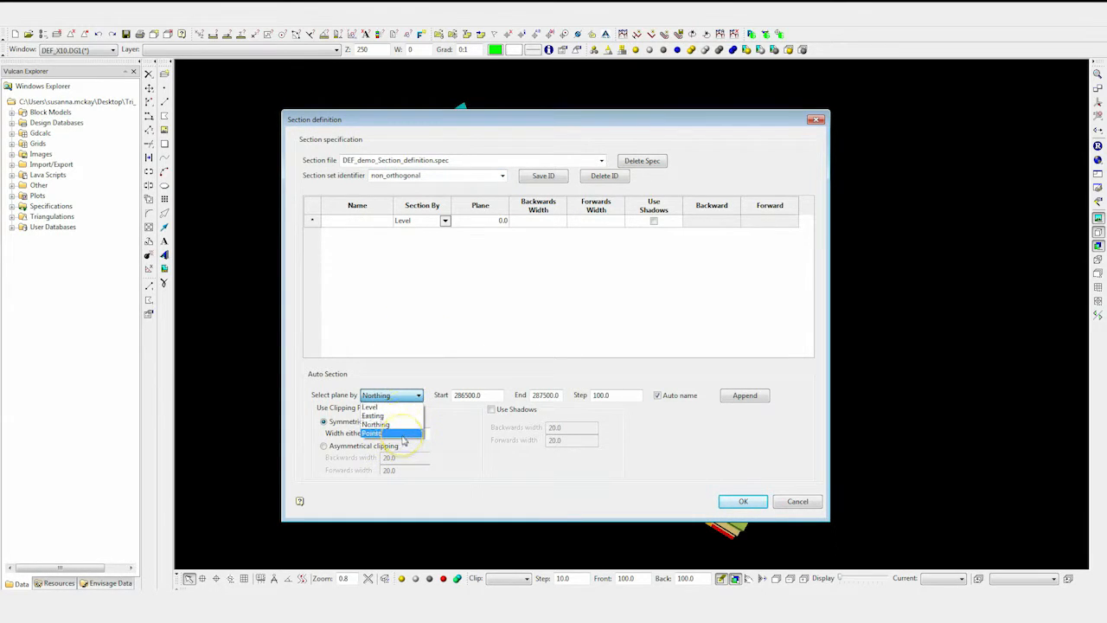
pyautogui.click(403, 434)
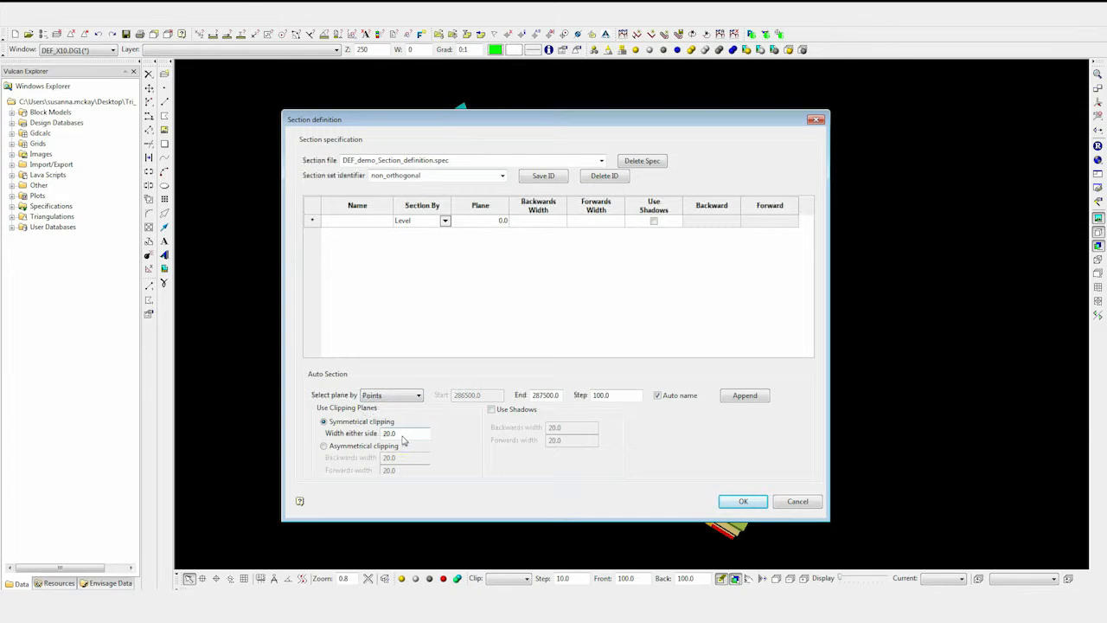
# - Append 5 sections at a step of 100 from a line digitised across the model's southeastern end, and save the section set
pyautogui.moveTo(557, 397); pyautogui.dragTo(512, 384)
pyautogui.press('BackSpace')
pyautogui.write('5')
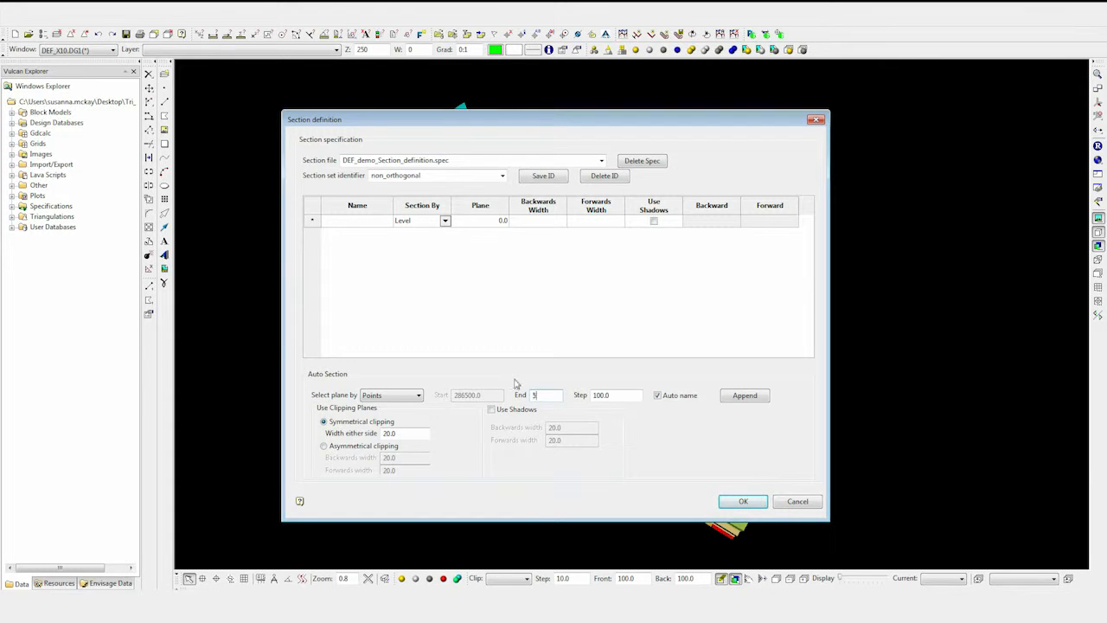
pyautogui.click(623, 396)
pyautogui.click(743, 396)
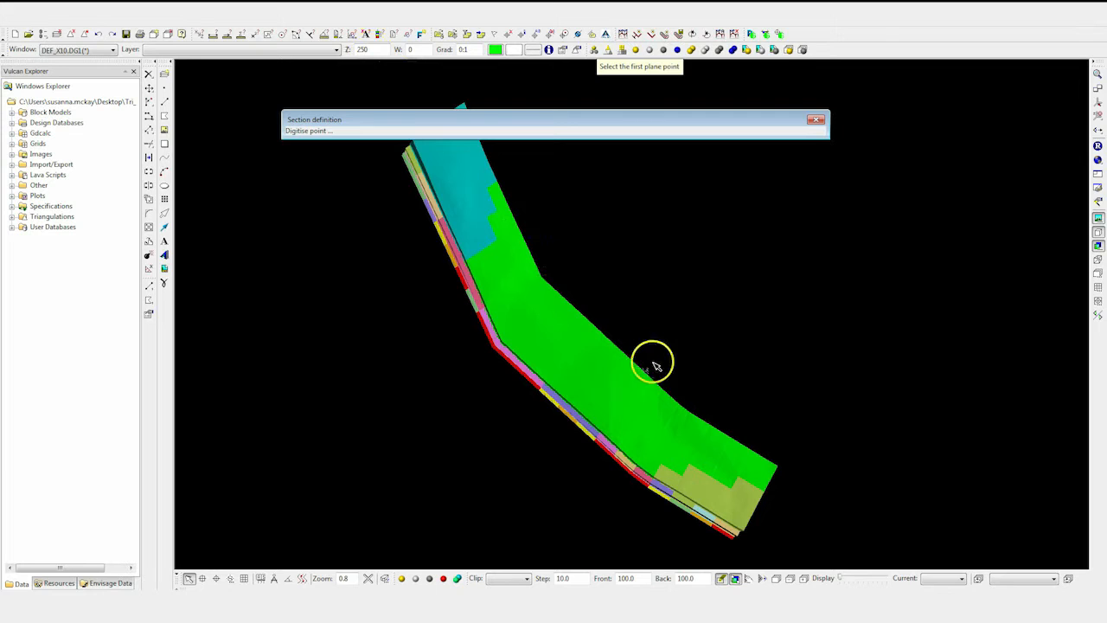
pyautogui.click(748, 422)
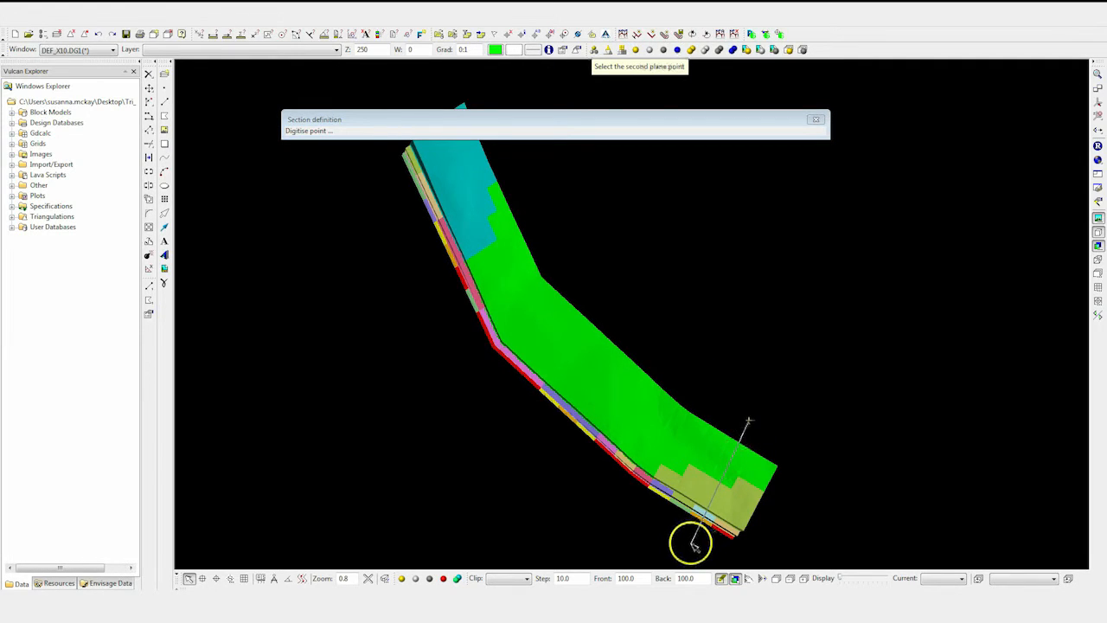
pyautogui.click(692, 545)
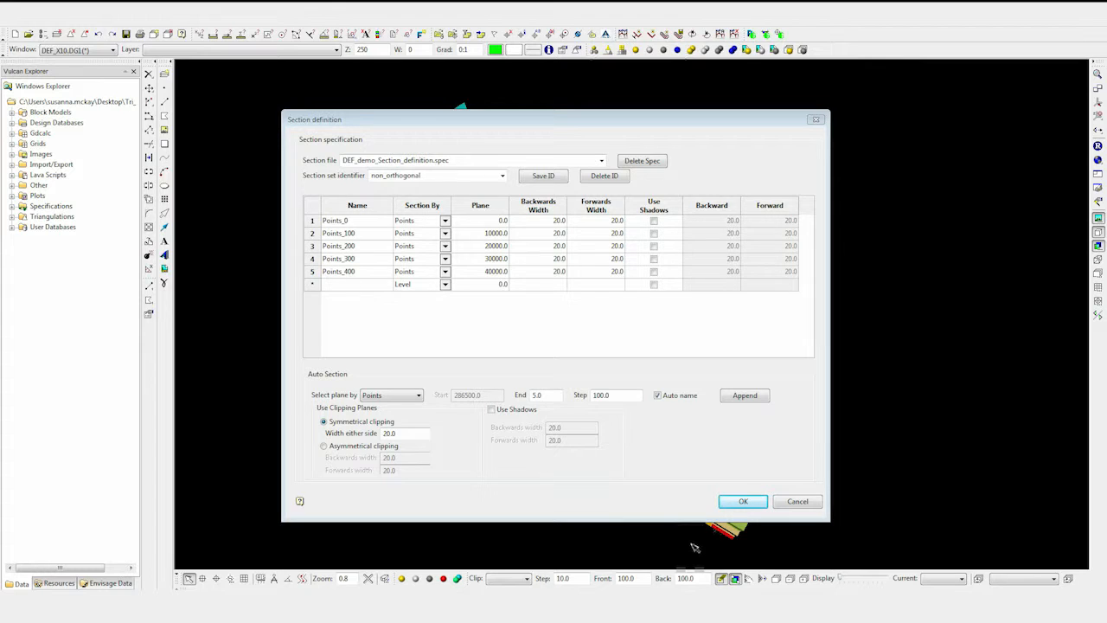
pyautogui.click(545, 175)
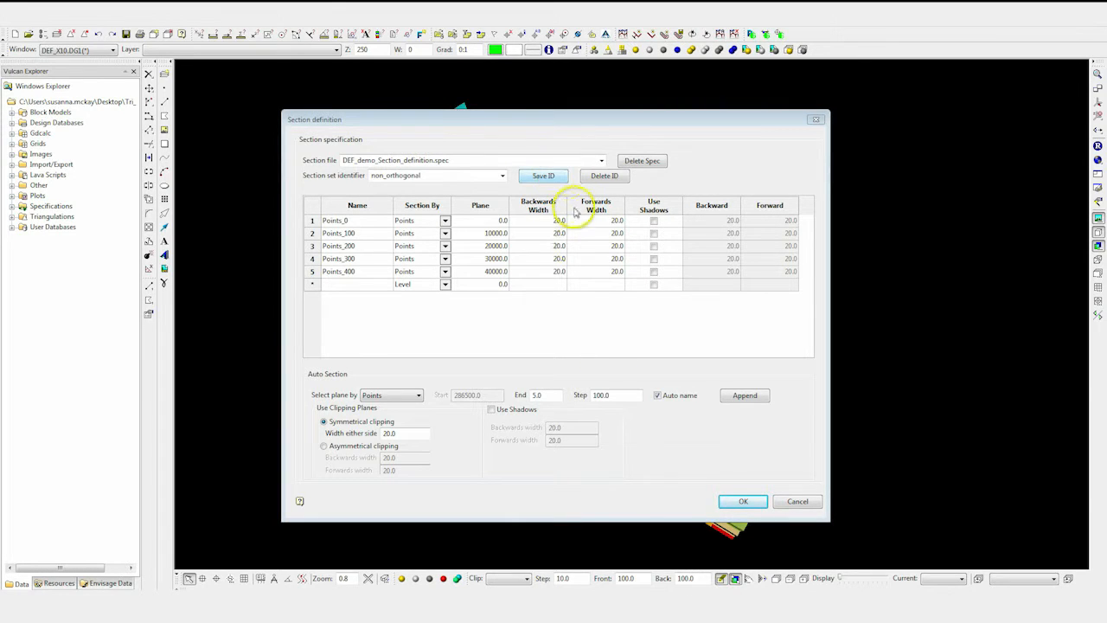
pyautogui.click(737, 501)
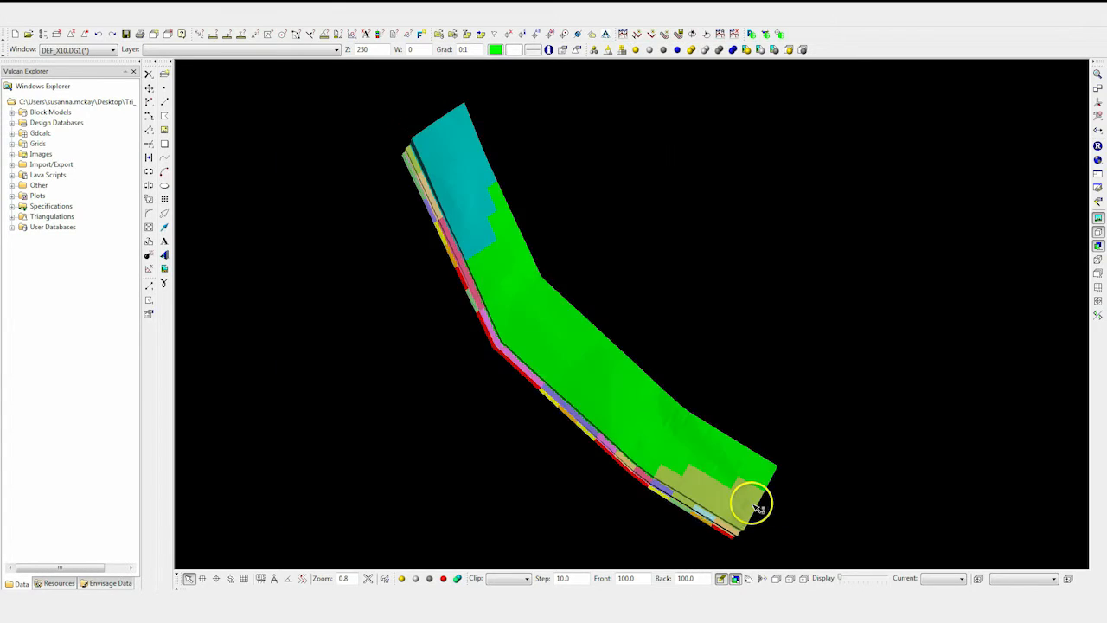
# - Create the window's primary section from plane Points_100 of the non_orthogonal section list
pyautogui.click(679, 458)
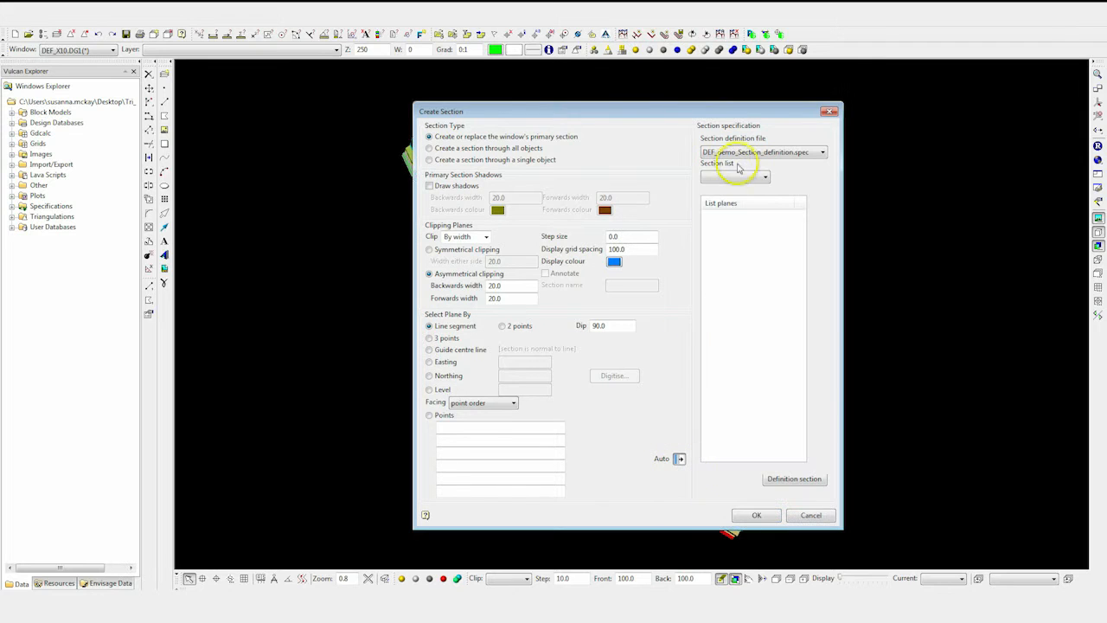
pyautogui.click(753, 178)
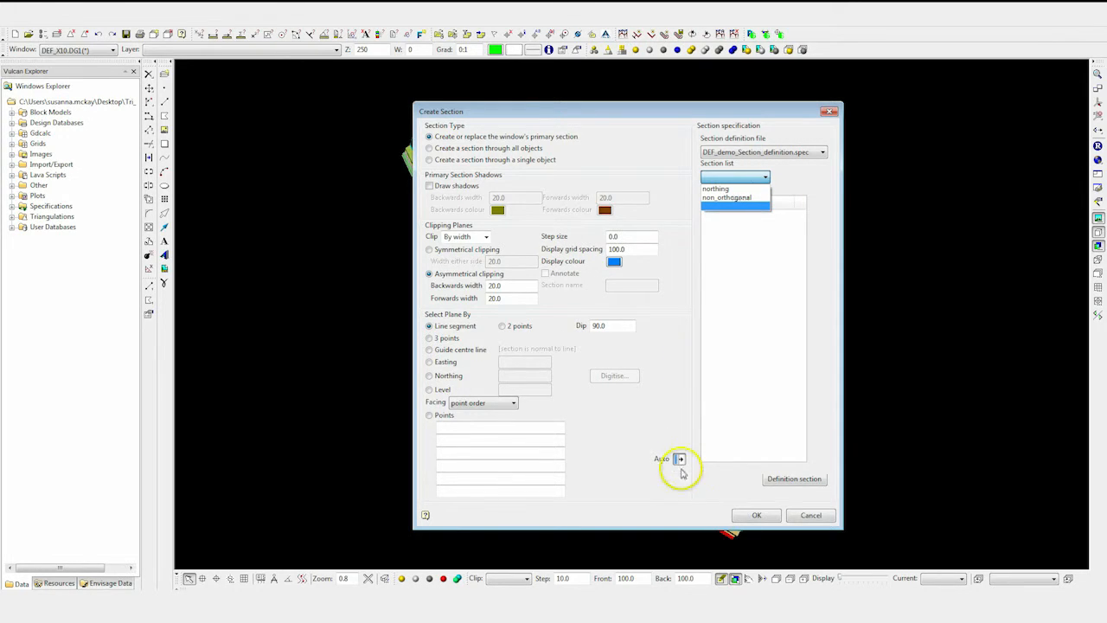
pyautogui.click(747, 198)
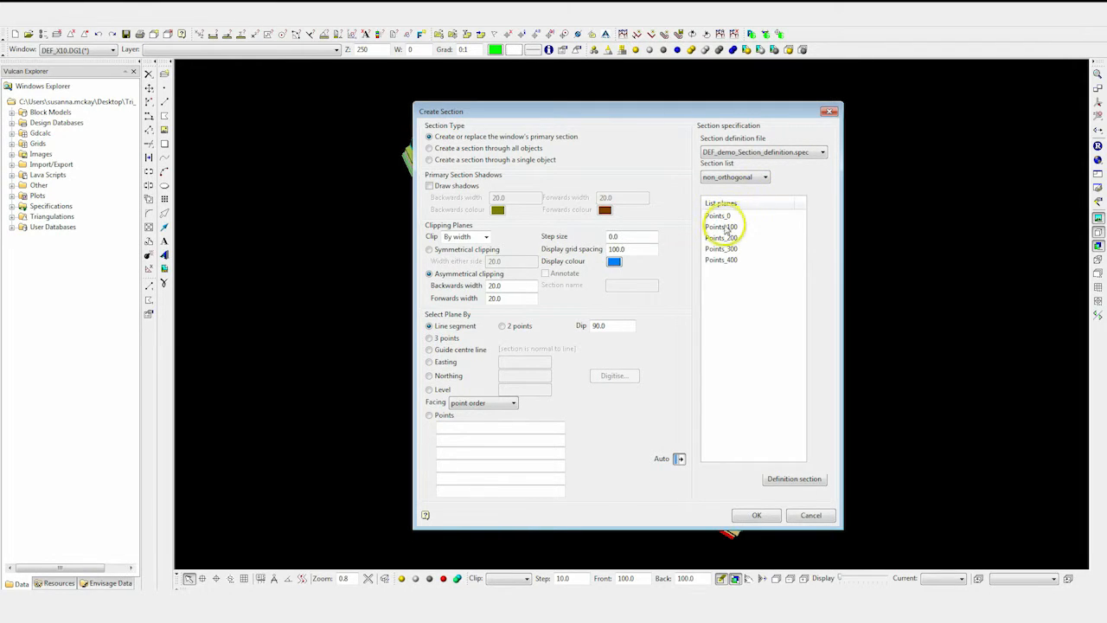
pyautogui.click(724, 227)
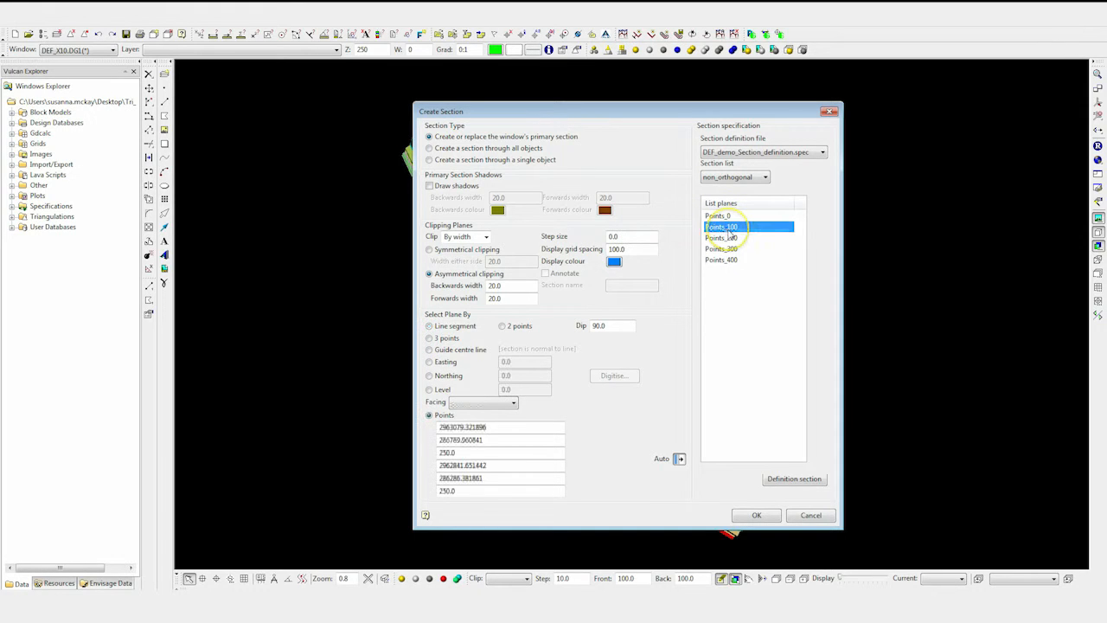
pyautogui.click(758, 516)
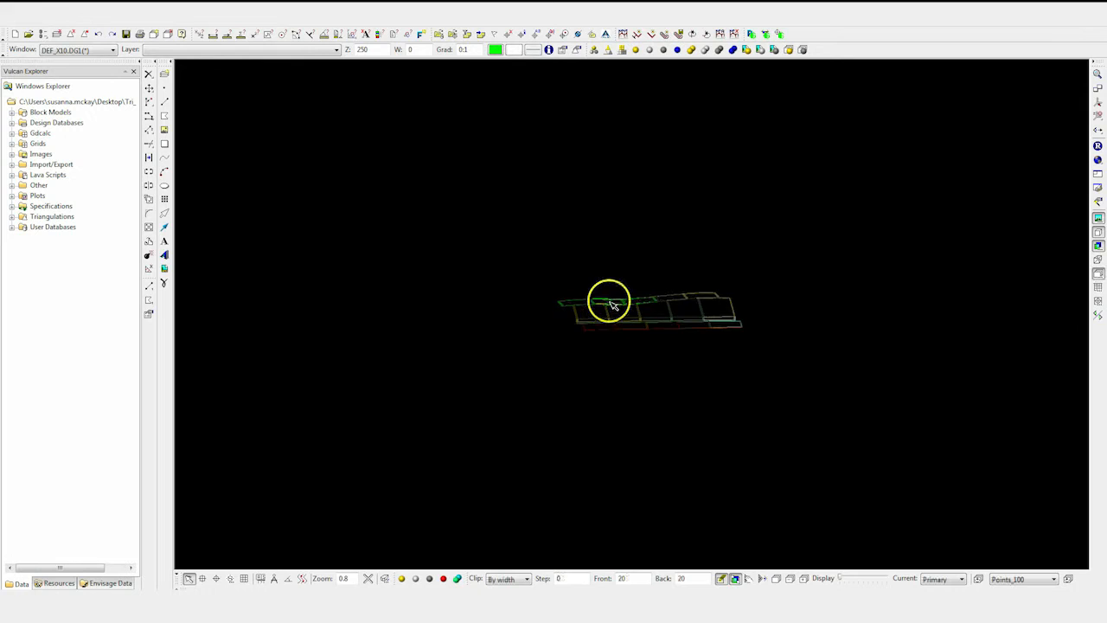
# - Step back and forth through the non_orthogonal sections between Points_0 and Points_400
pyautogui.moveTo(610, 307)
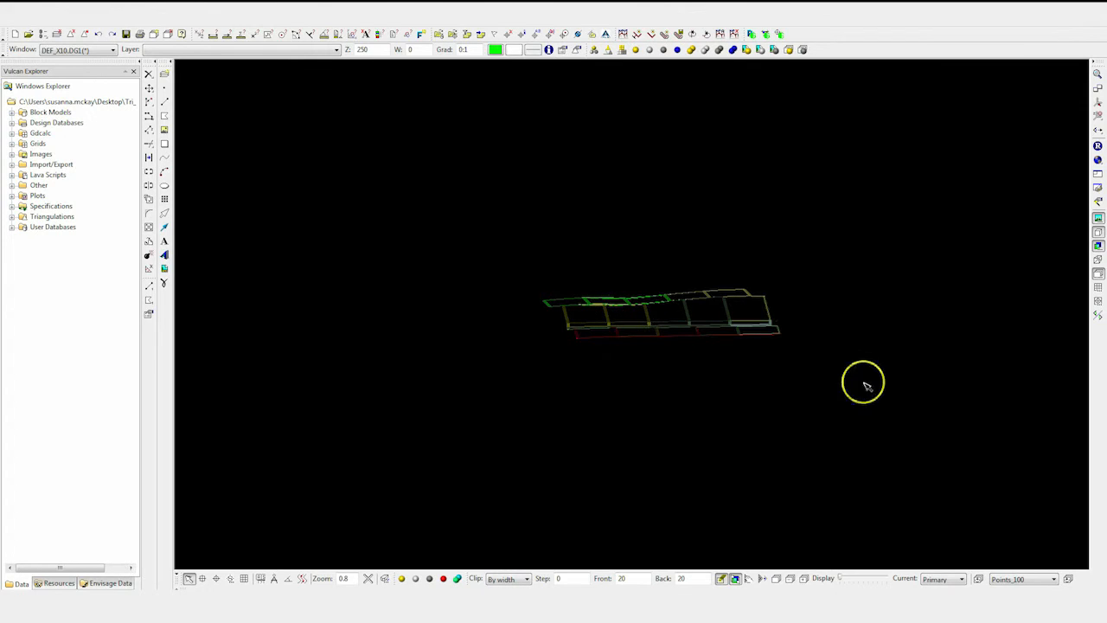
pyautogui.click(979, 580)
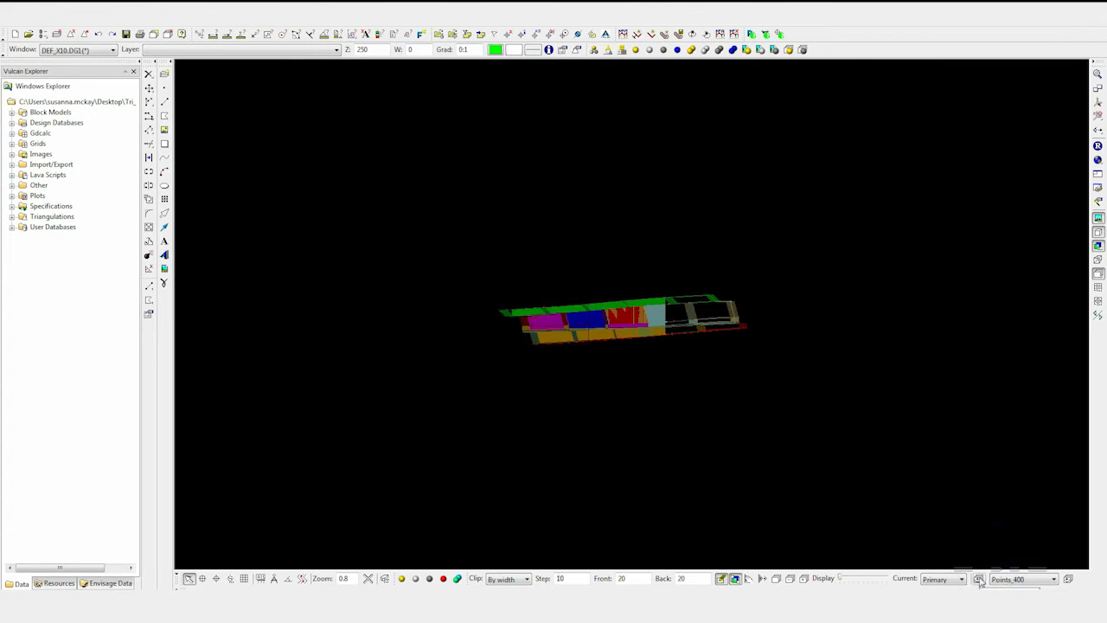
pyautogui.click(1068, 578)
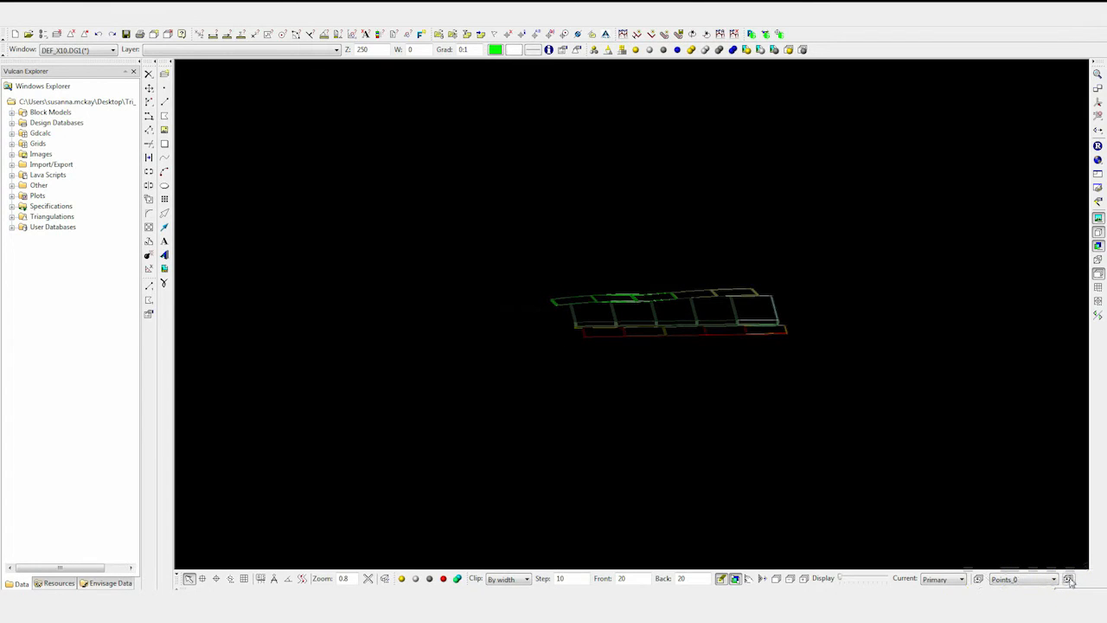
pyautogui.click(1070, 579)
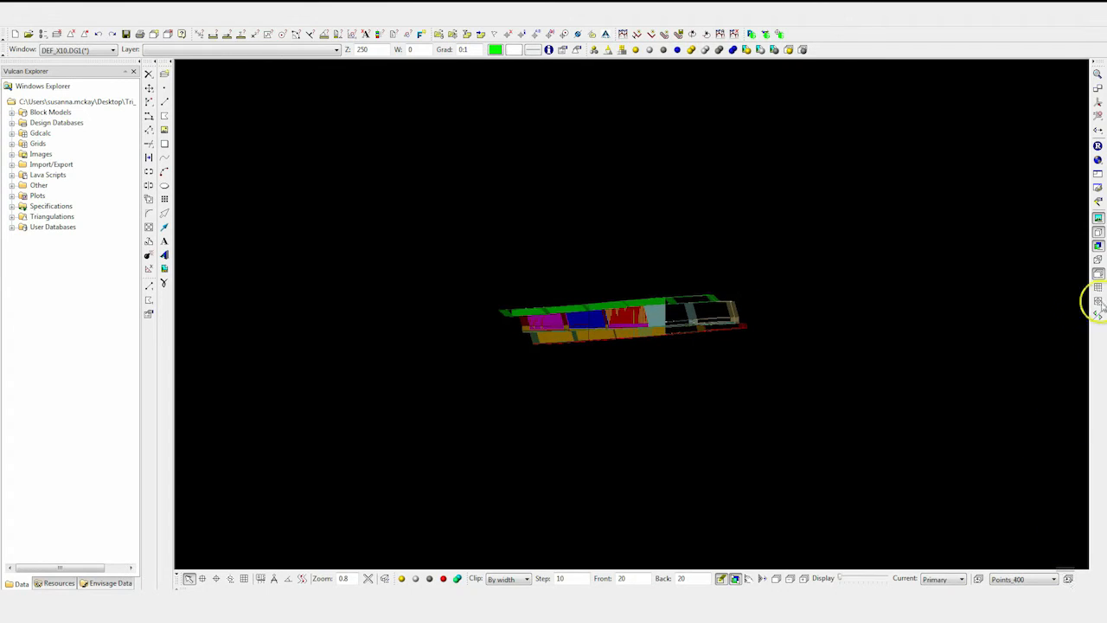
# - Set the window position of Envisage:Overview to Floating on top in the window properties and apply it
pyautogui.click(644, 23)
pyautogui.click(660, 36)
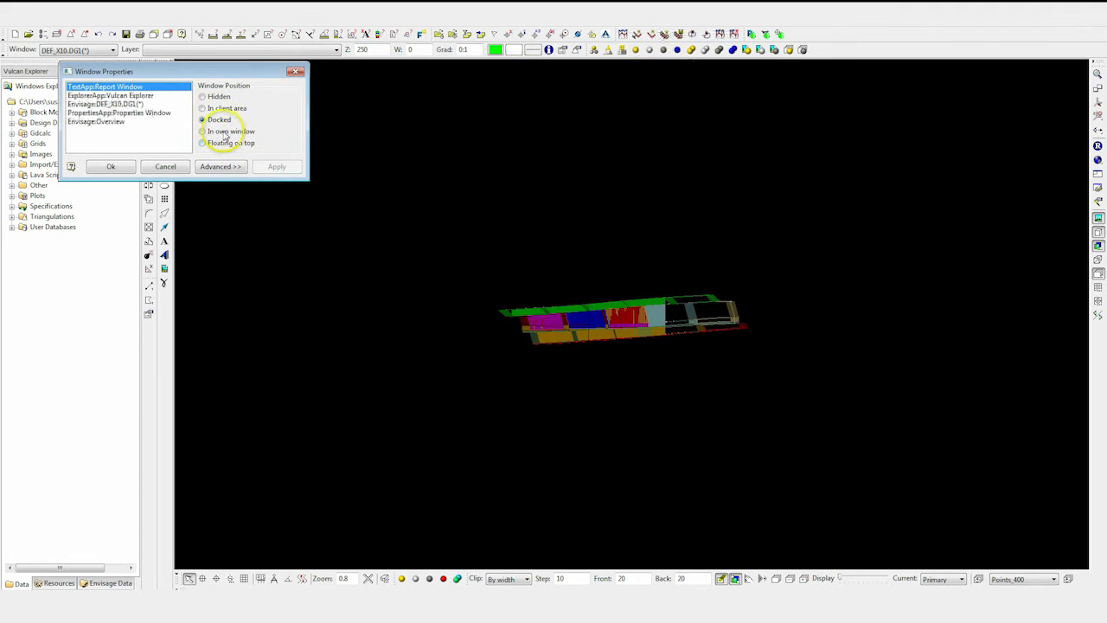
pyautogui.click(121, 122)
pyautogui.click(214, 143)
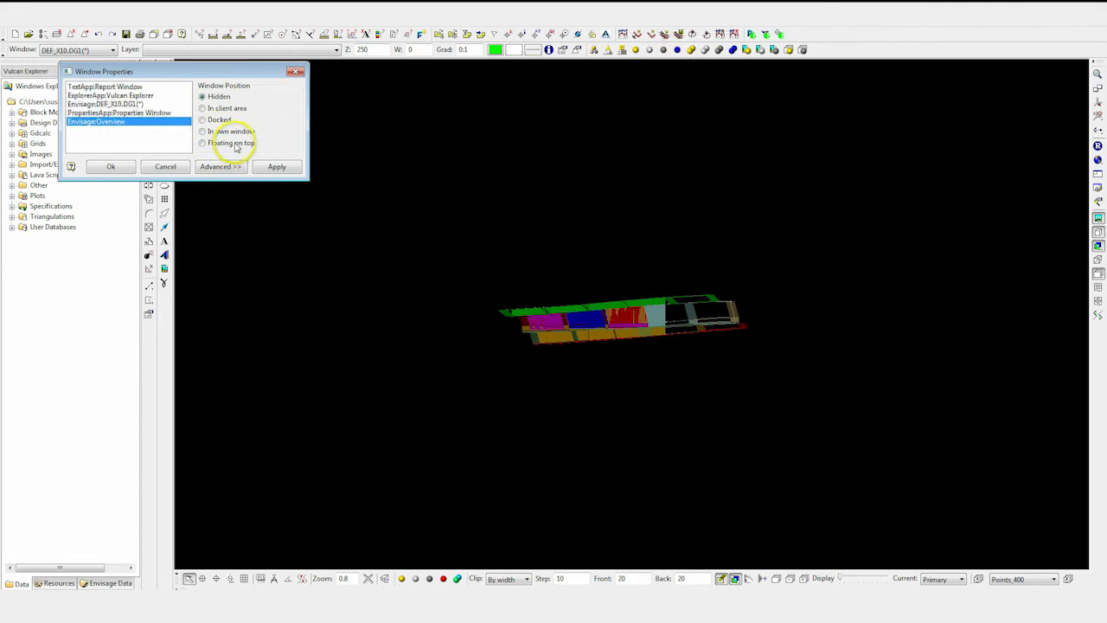
pyautogui.click(261, 168)
# - Place the Overview window over the upper-left corner of the main view and enlarge its view of the model's southeastern end
pyautogui.moveTo(185, 12); pyautogui.dragTo(358, 110)
pyautogui.scroll(4, 289, 188)
pyautogui.scroll(4, 283, 182)
pyautogui.scroll(-1, 282, 207)
pyautogui.scroll(2, 348, 164)
# - Step back through the sections to Points_0 and forward to Points_300, following the section line in the Overview window
pyautogui.click(978, 579)
pyautogui.click(978, 579)
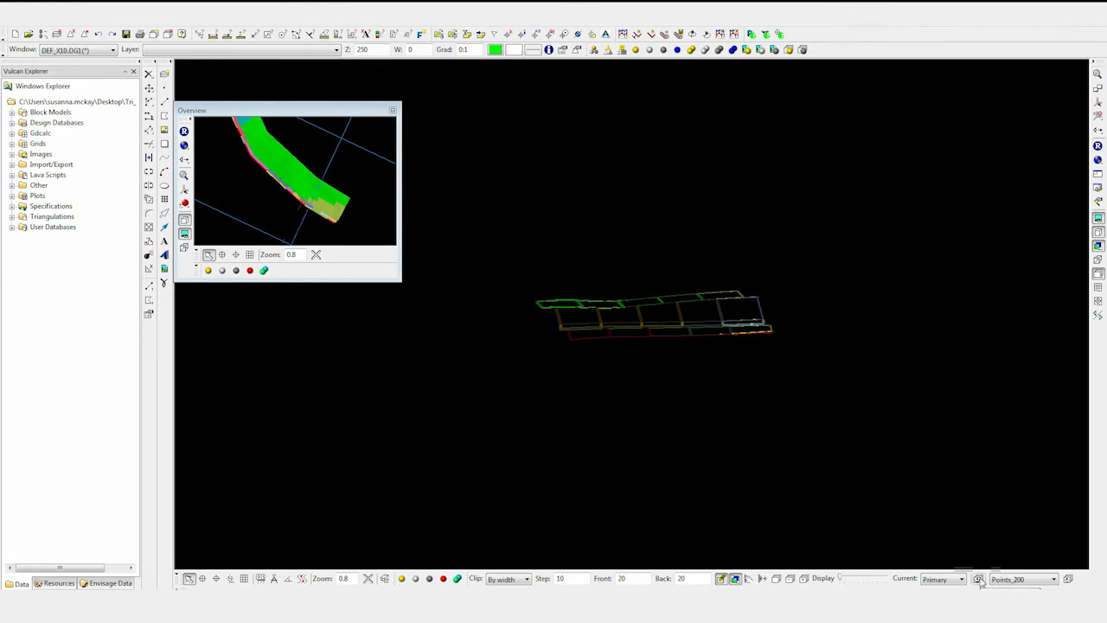
pyautogui.click(978, 578)
pyautogui.click(1068, 579)
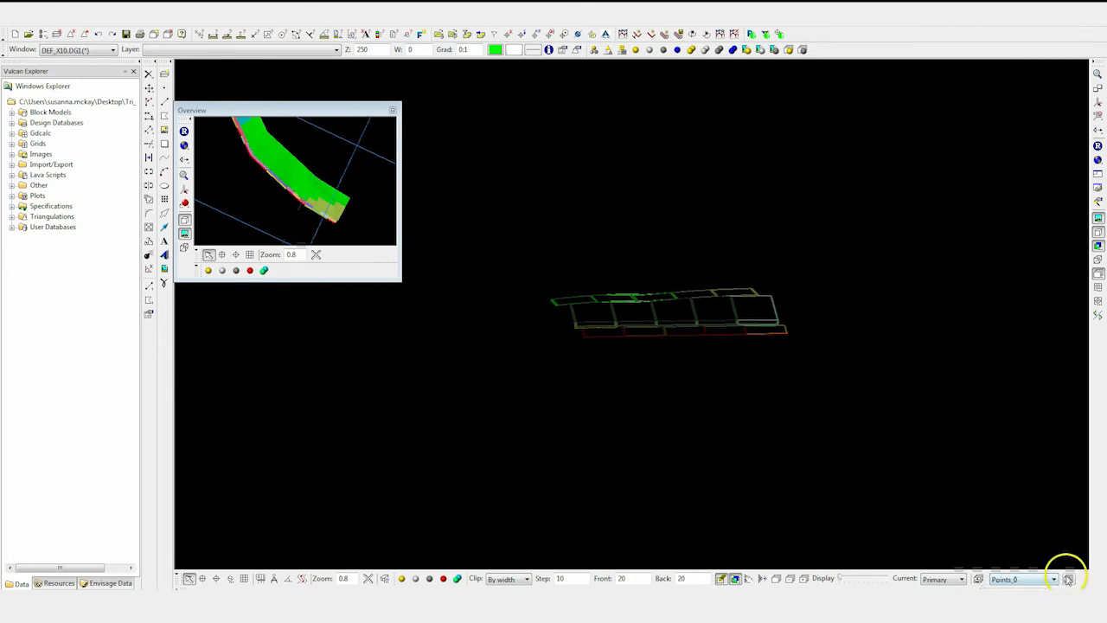
pyautogui.click(1068, 579)
pyautogui.click(1068, 579)
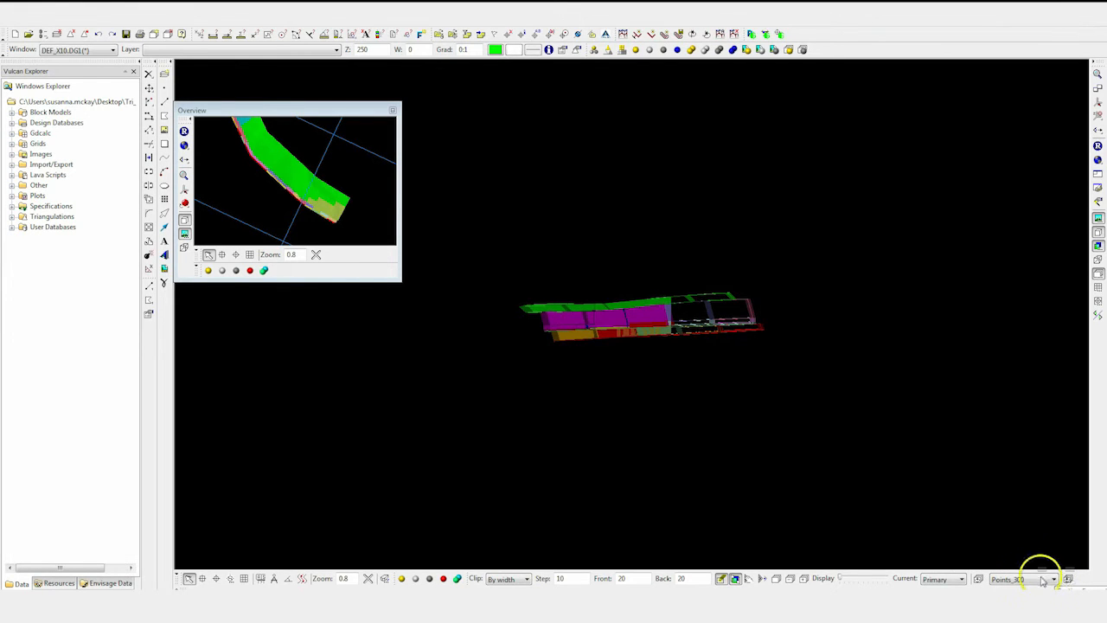
# - Switch directly to sections Points_100, Points_300 and Points_400 by choosing them by name
pyautogui.click(1046, 579)
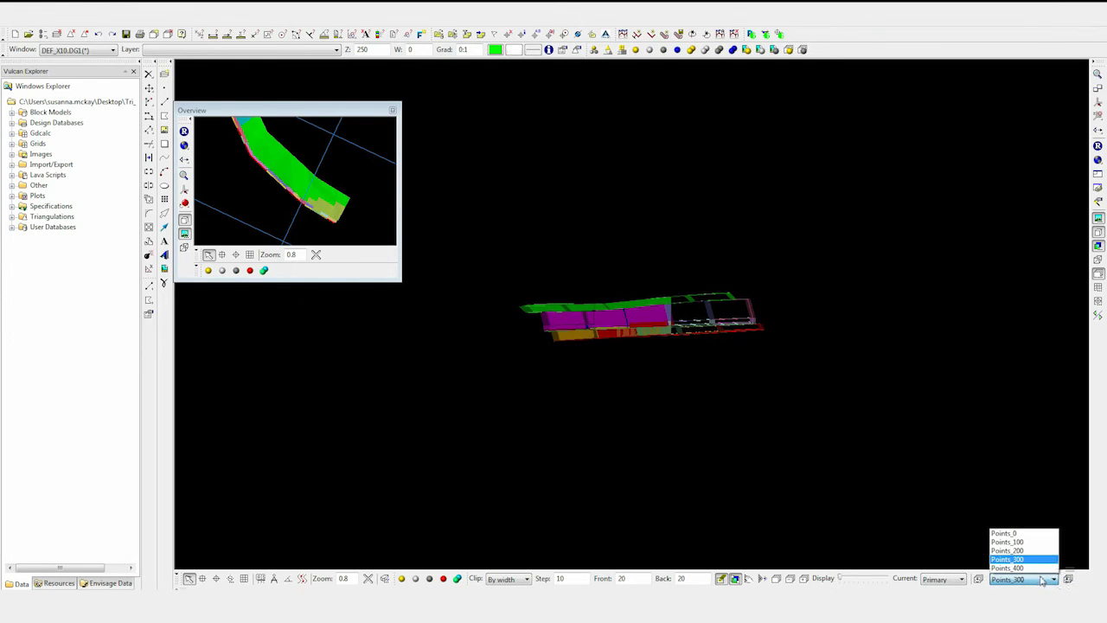
pyautogui.click(1033, 541)
pyautogui.click(1040, 580)
pyautogui.click(1037, 558)
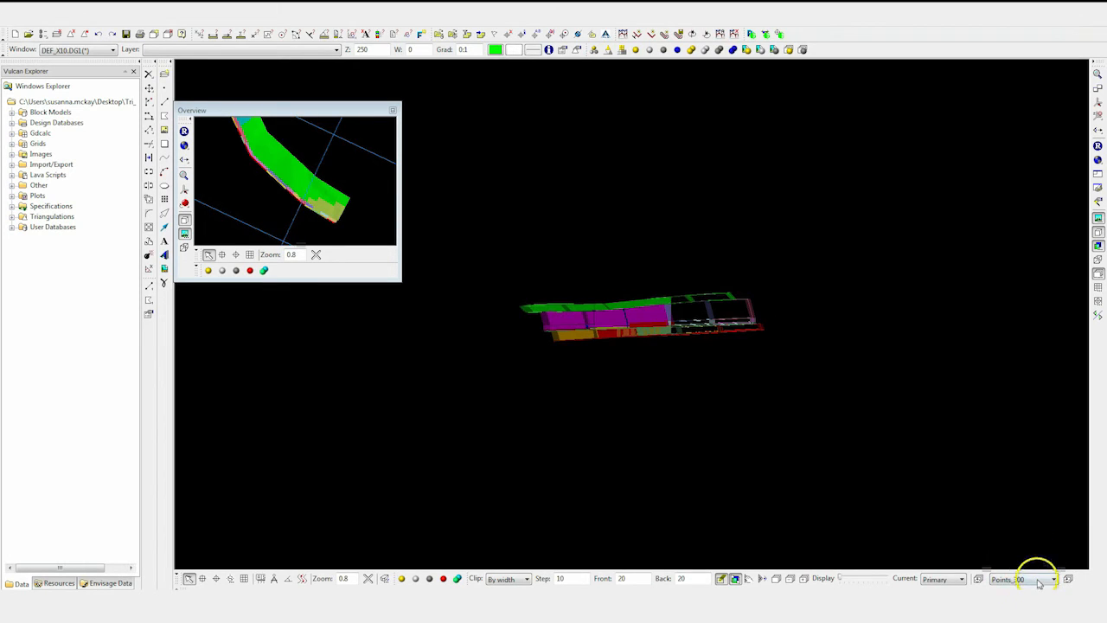
pyautogui.click(1038, 581)
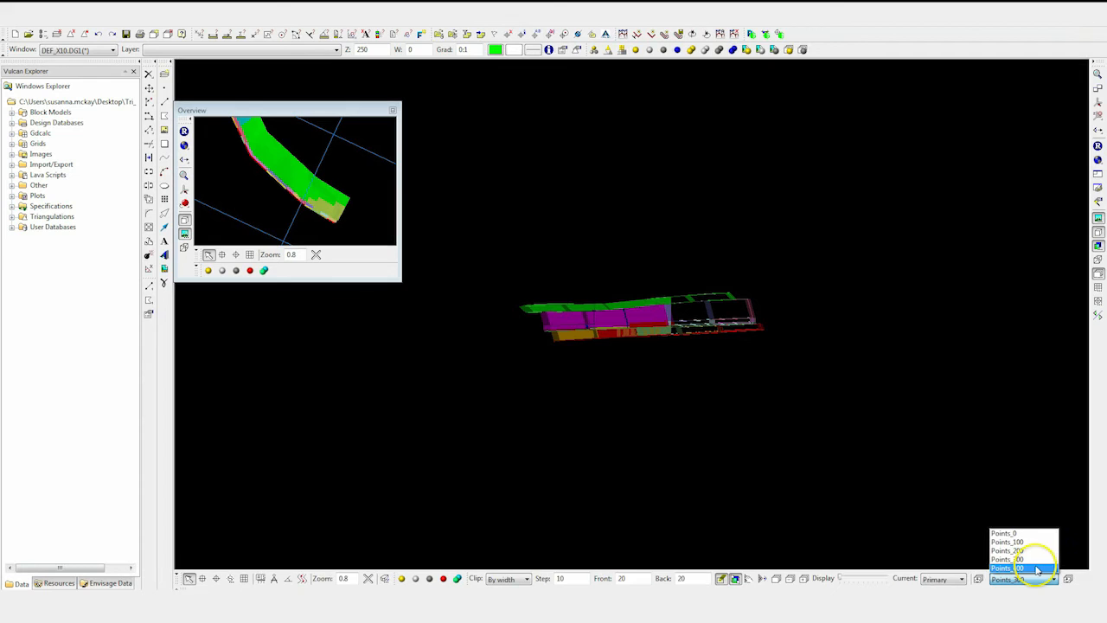
pyautogui.click(1036, 569)
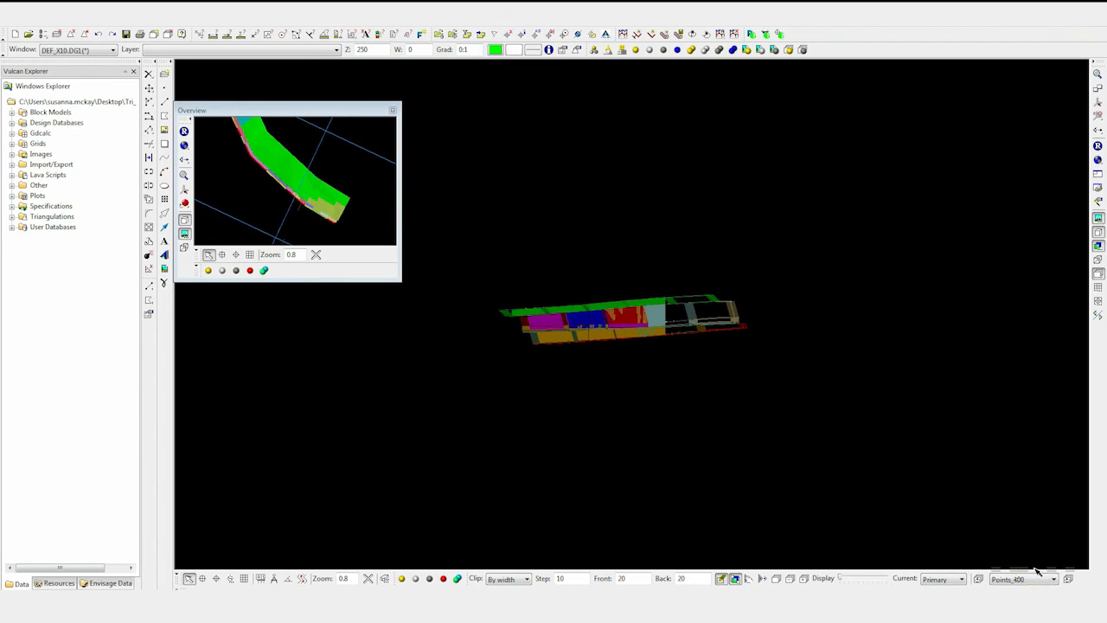